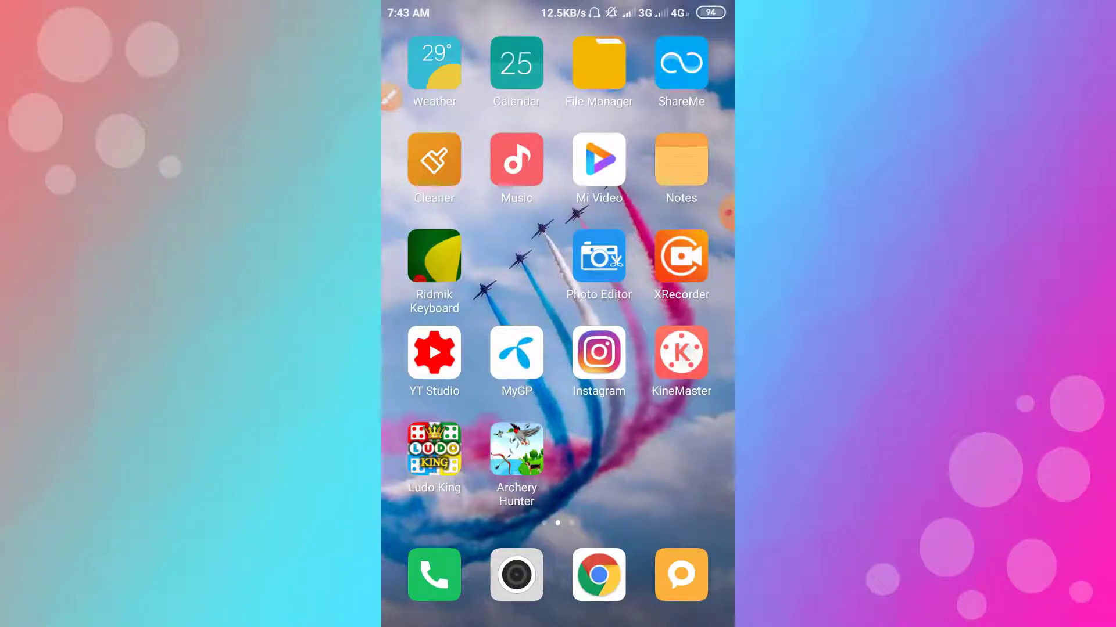
- Launch the Wobble app from the second page of the home screen
left_click_drag(668, 349, 442, 349)
left_click(517, 255)
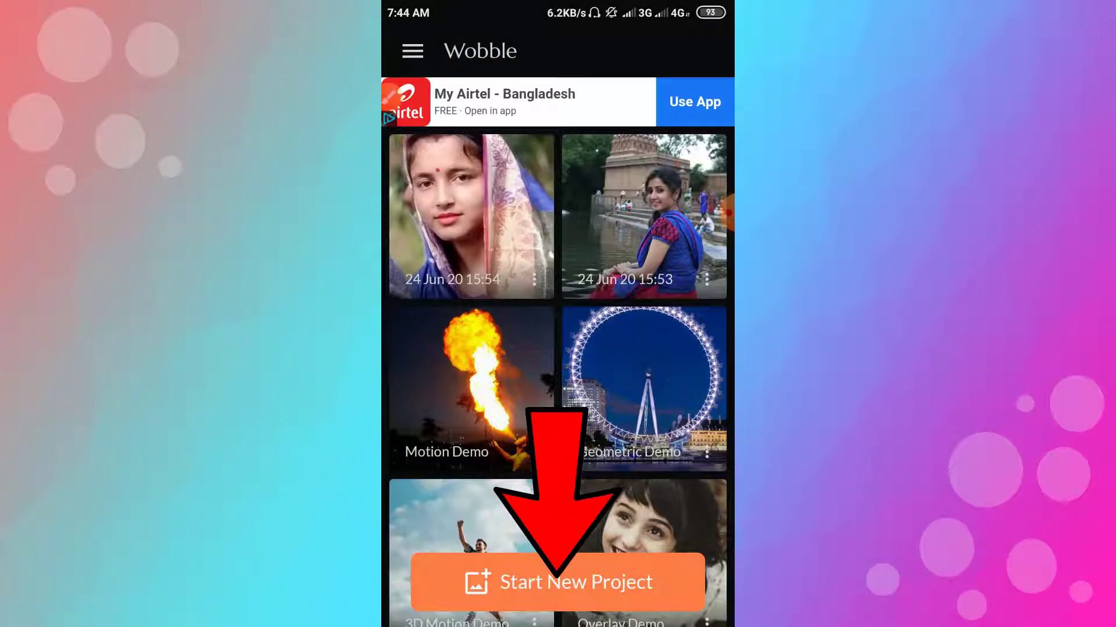
- Start a new project from the gallery photo of the woman holding pink flowers, keeping the Custom crop
left_click_drag(557, 6, 558, 372)
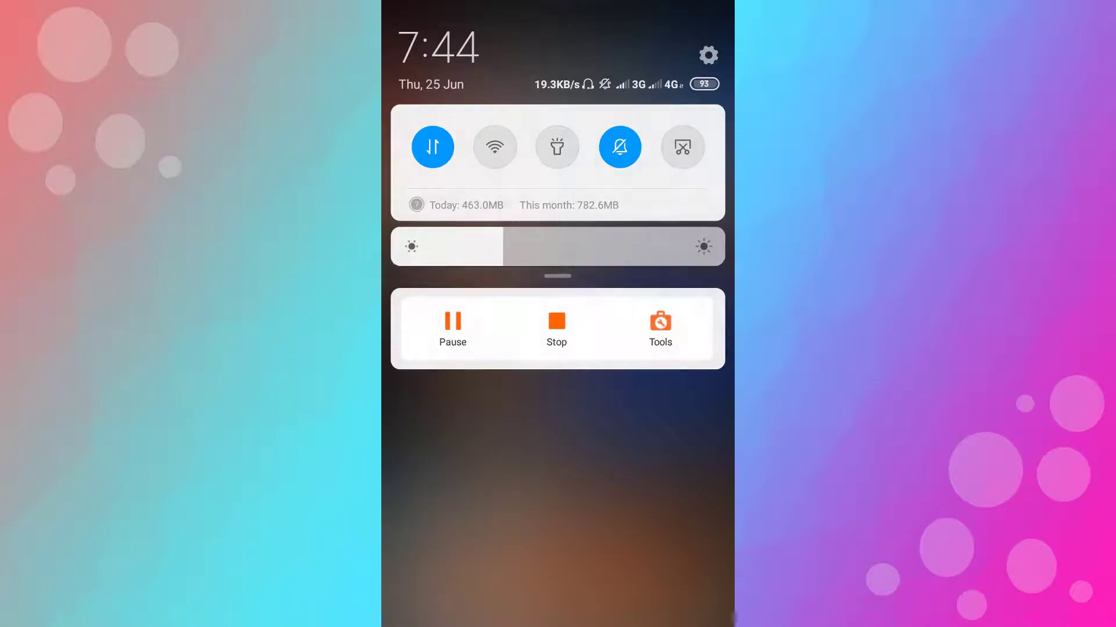
left_click_drag(558, 465, 558, 117)
left_click(558, 580)
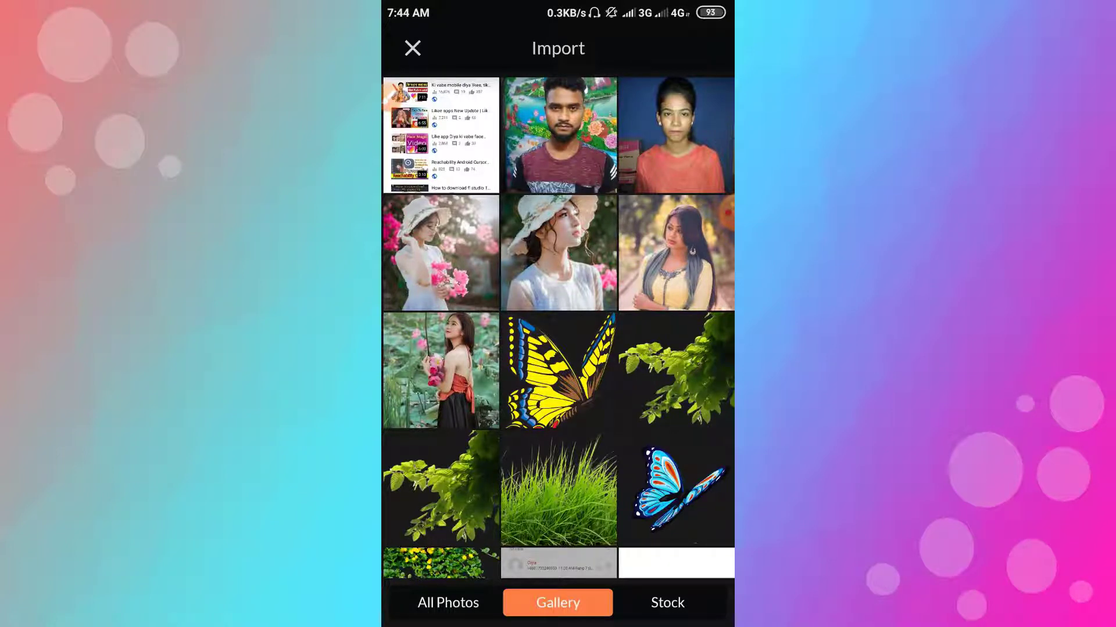
left_click(441, 253)
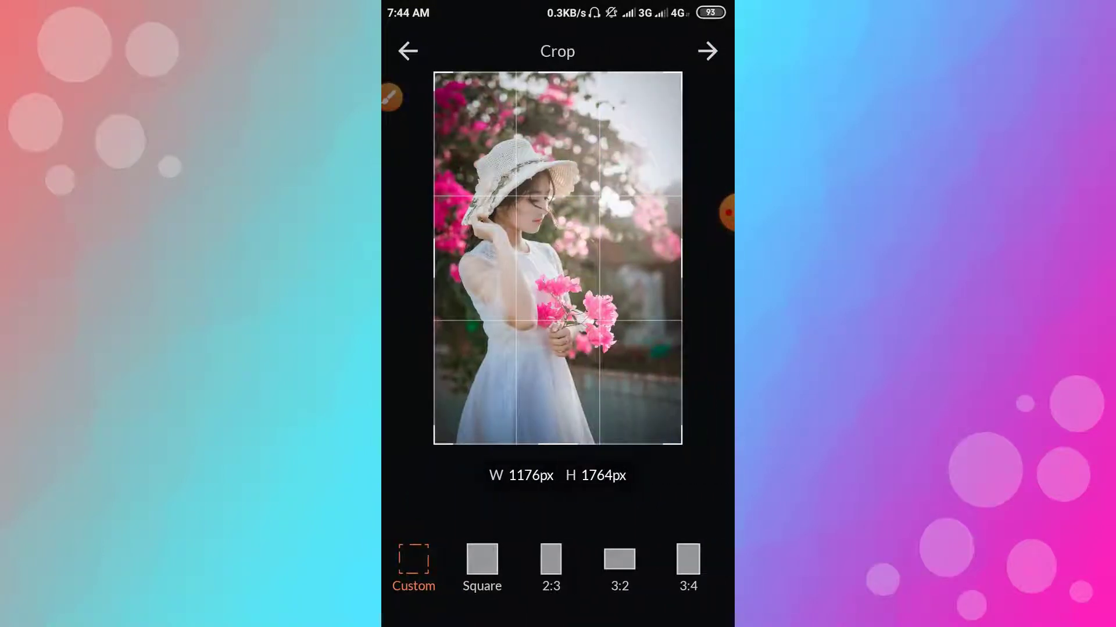
left_click(707, 51)
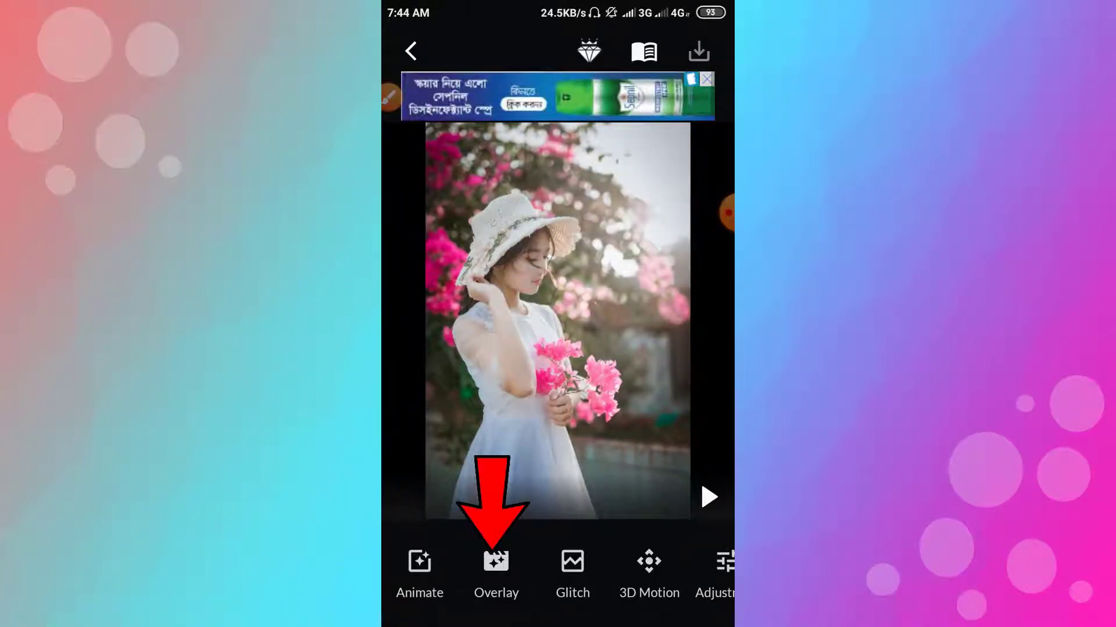
- Apply the OL1 sparkle overlay, then the GL2 glitch effect to the photo
left_click(495, 561)
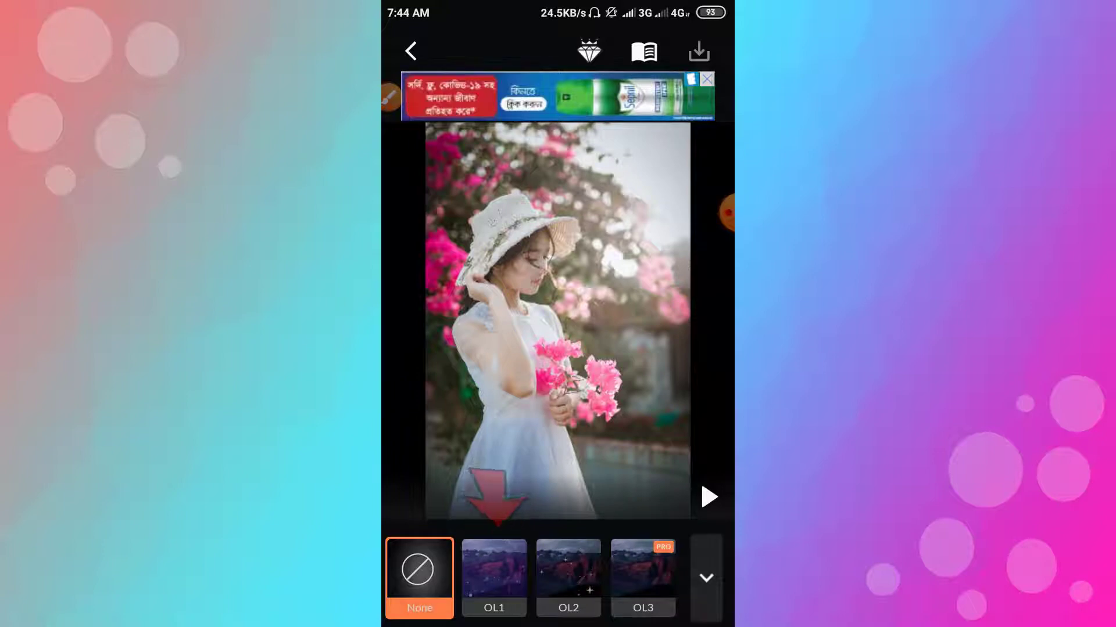
left_click(494, 570)
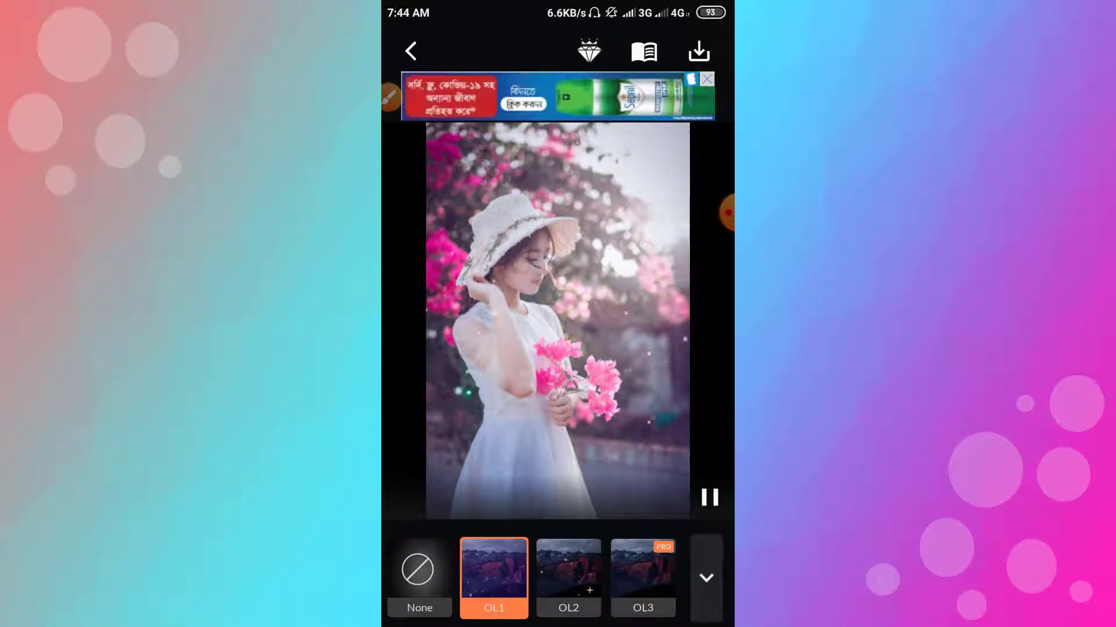
left_click(706, 577)
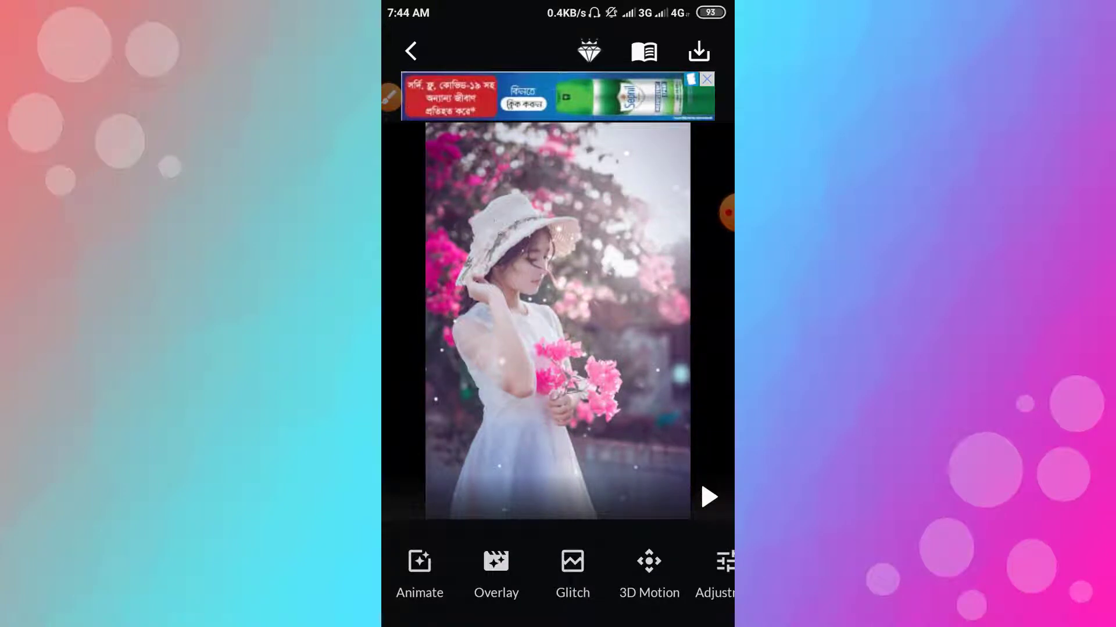
left_click(573, 572)
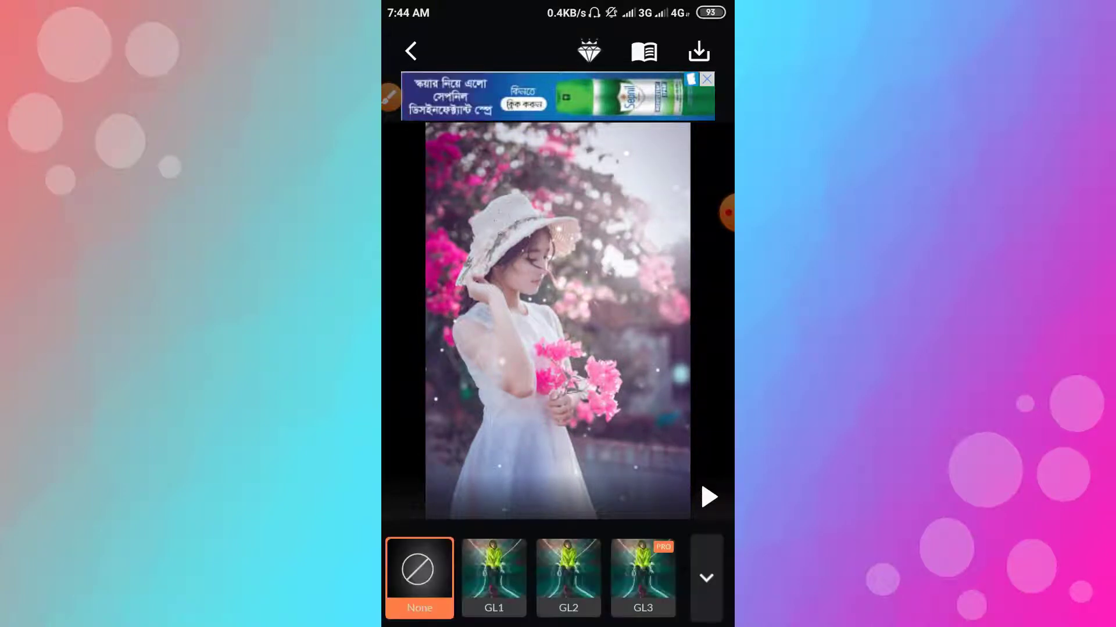
left_click(494, 570)
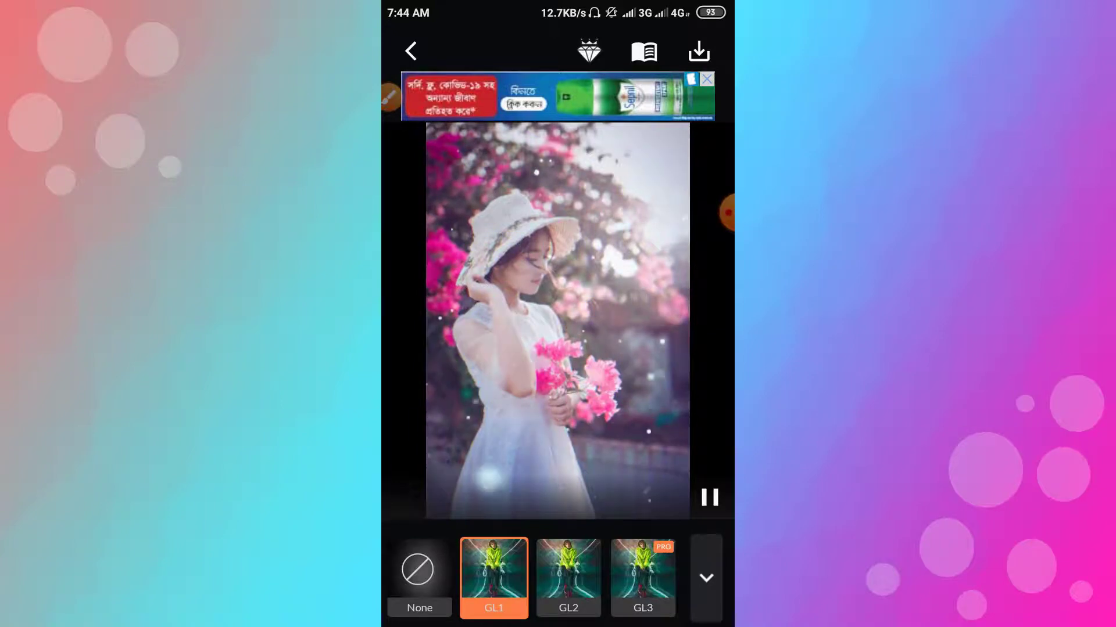
left_click(568, 570)
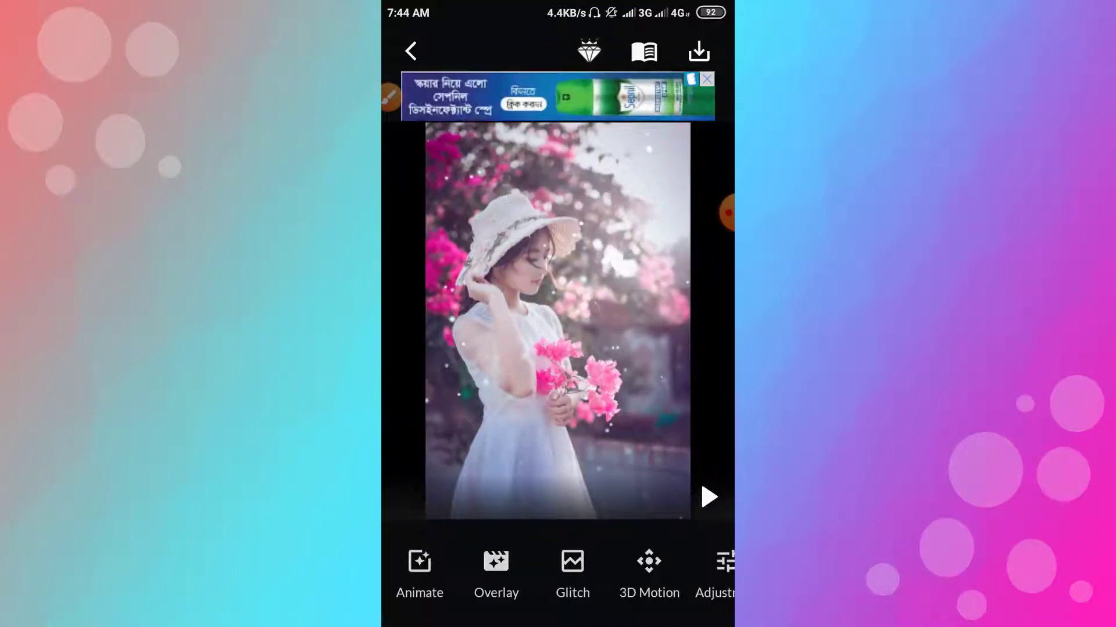
- Apply the 3D4 motion effect and confirm it
left_click_drag(581, 573, 501, 572)
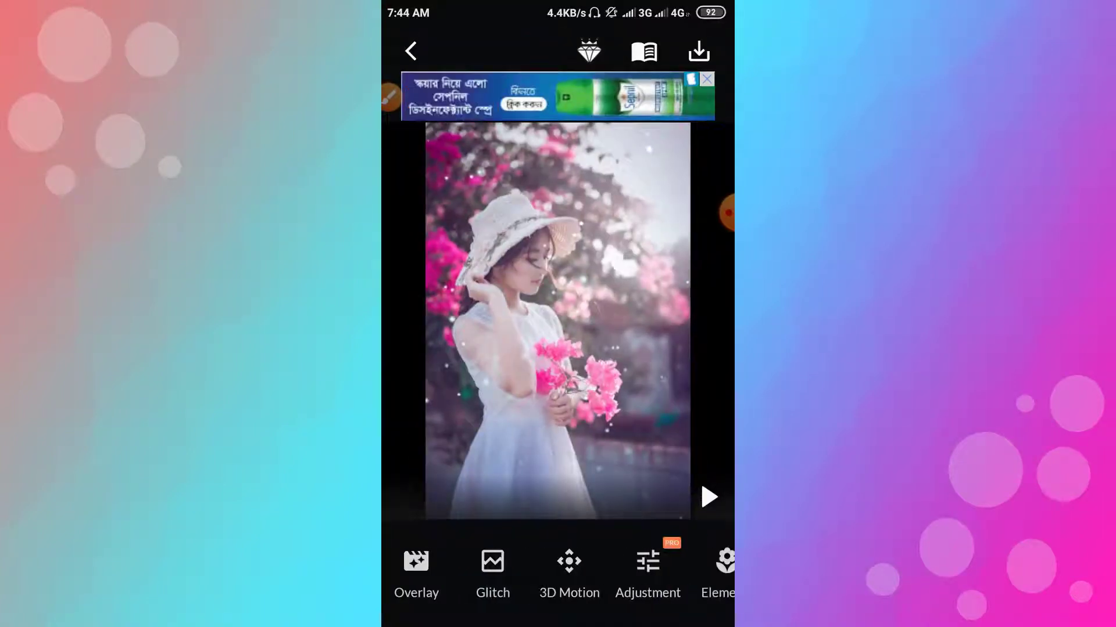
left_click(568, 572)
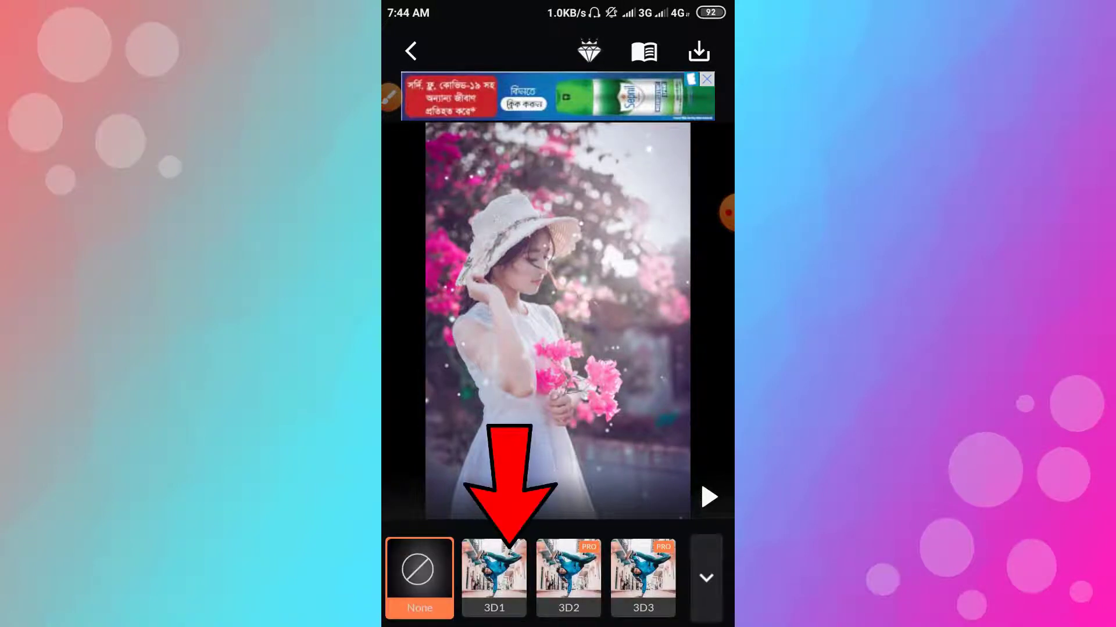
left_click(494, 572)
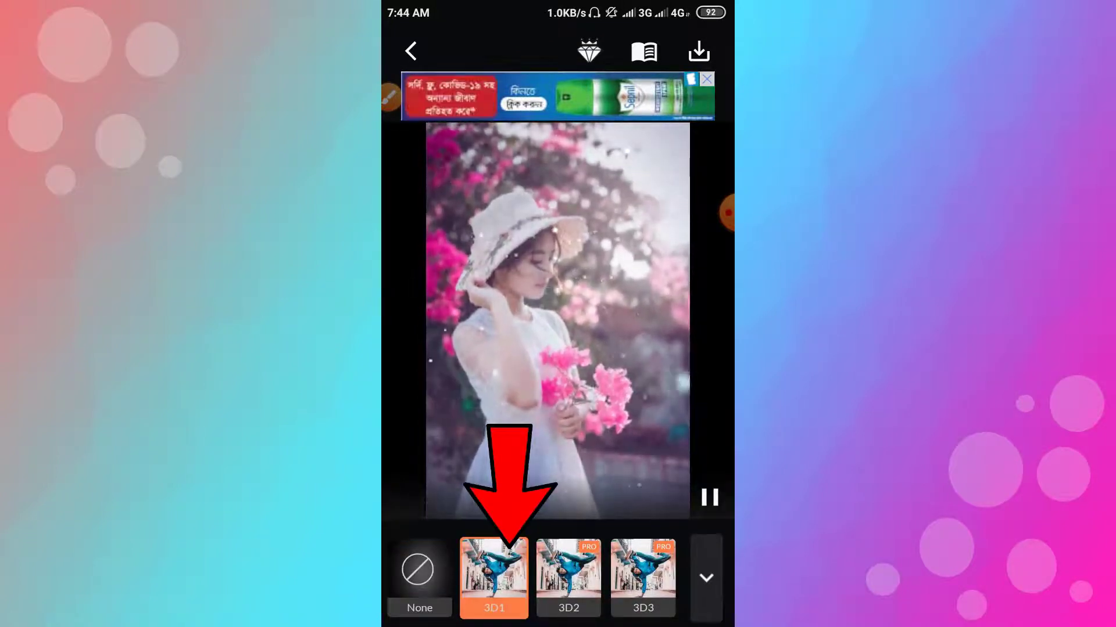
left_click_drag(639, 575, 465, 575)
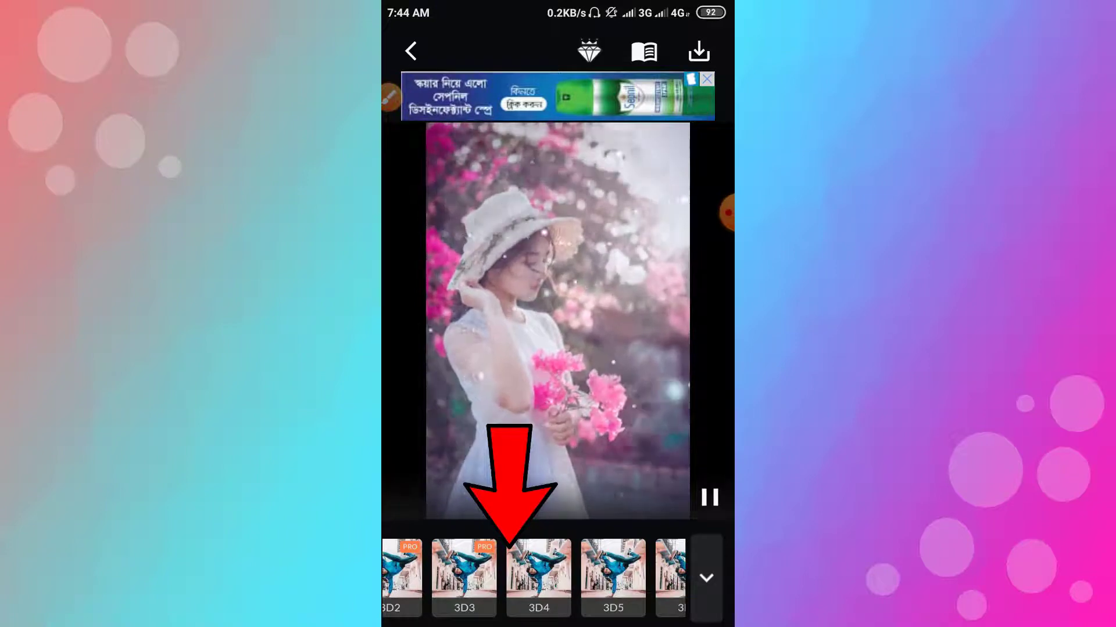
left_click(539, 572)
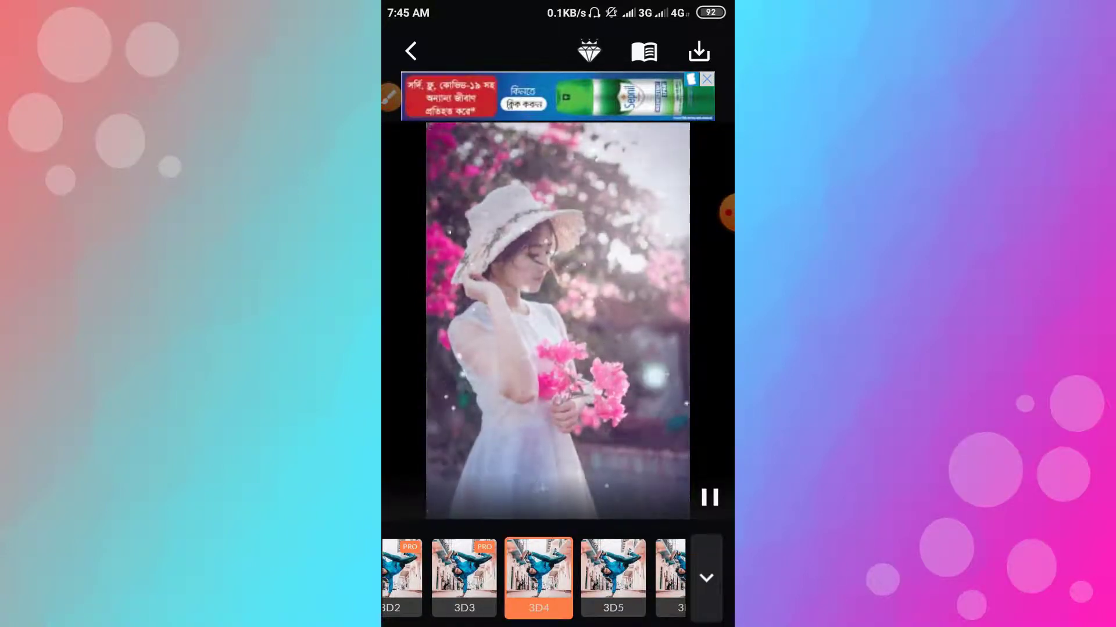
left_click(706, 578)
left_click_drag(639, 573, 455, 572)
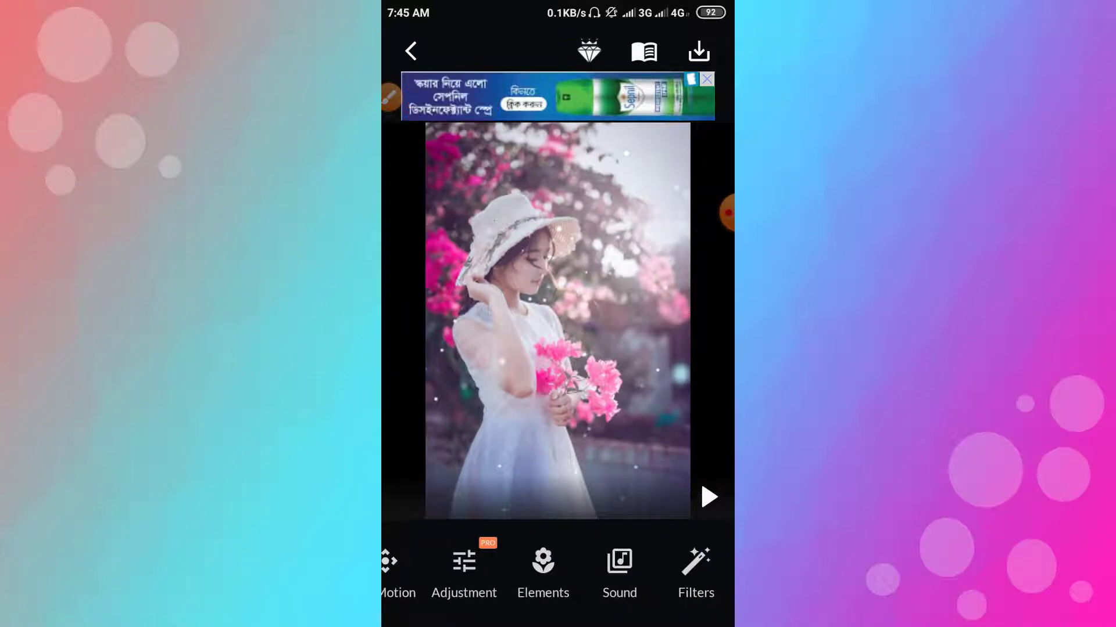
- Add the grey butterfly sticker from the Butterfly set and place it over the pink bouquet
left_click(543, 570)
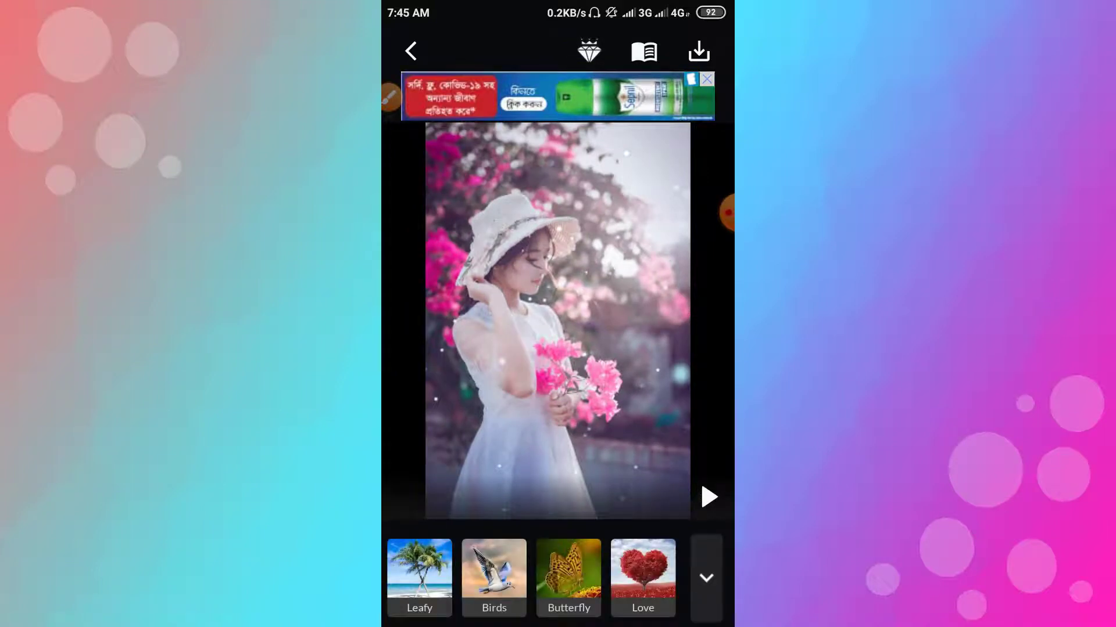
left_click(419, 575)
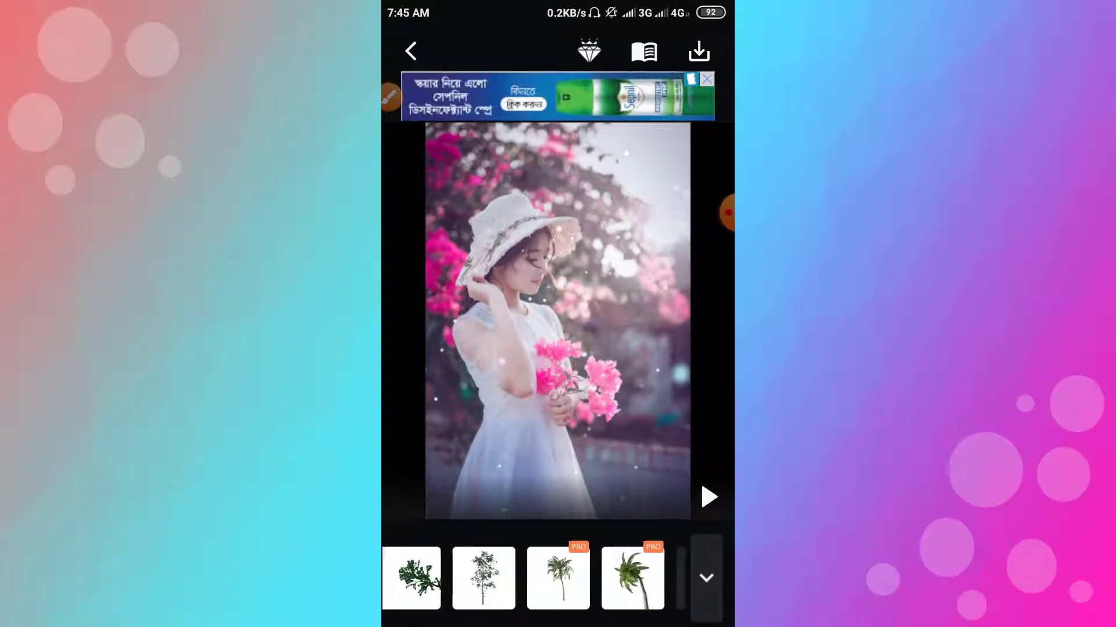
left_click(706, 578)
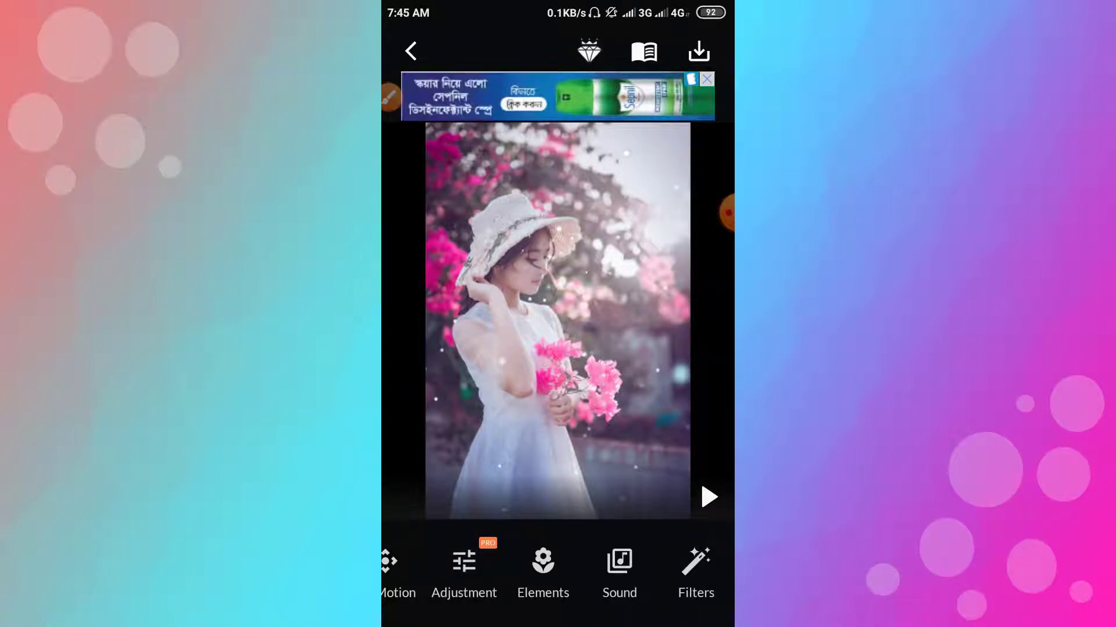
left_click(543, 561)
left_click_drag(581, 575, 500, 575)
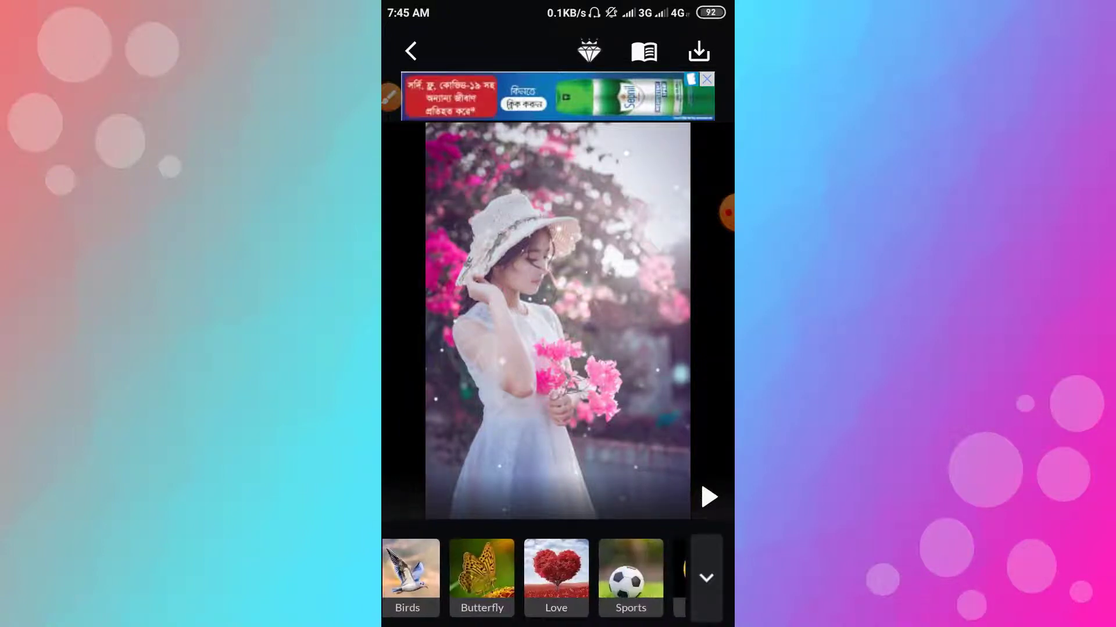
left_click(482, 576)
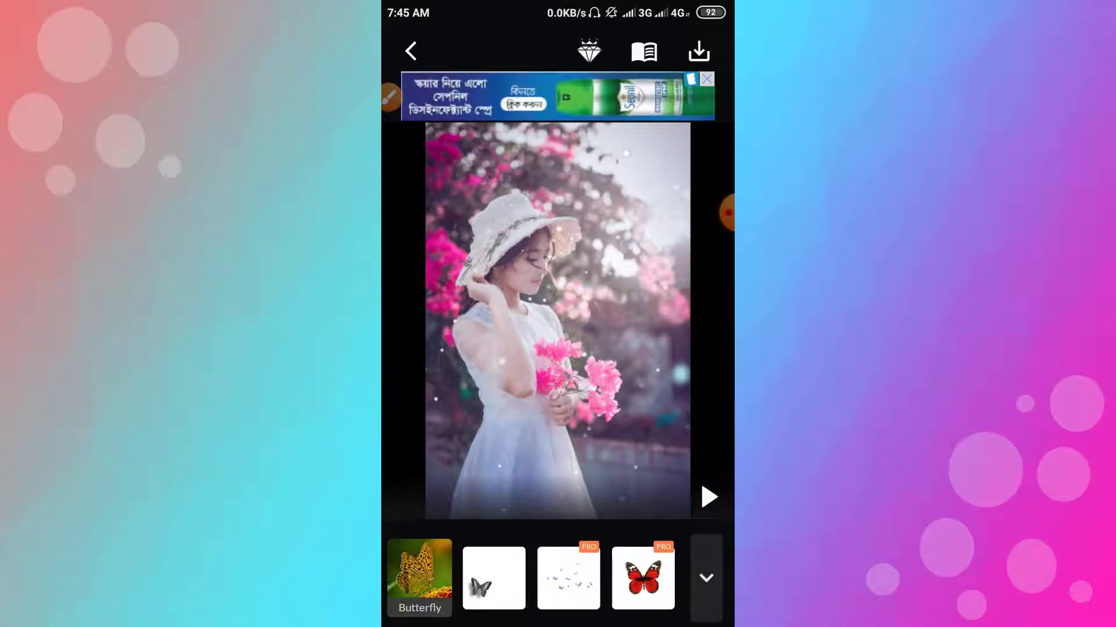
left_click(494, 578)
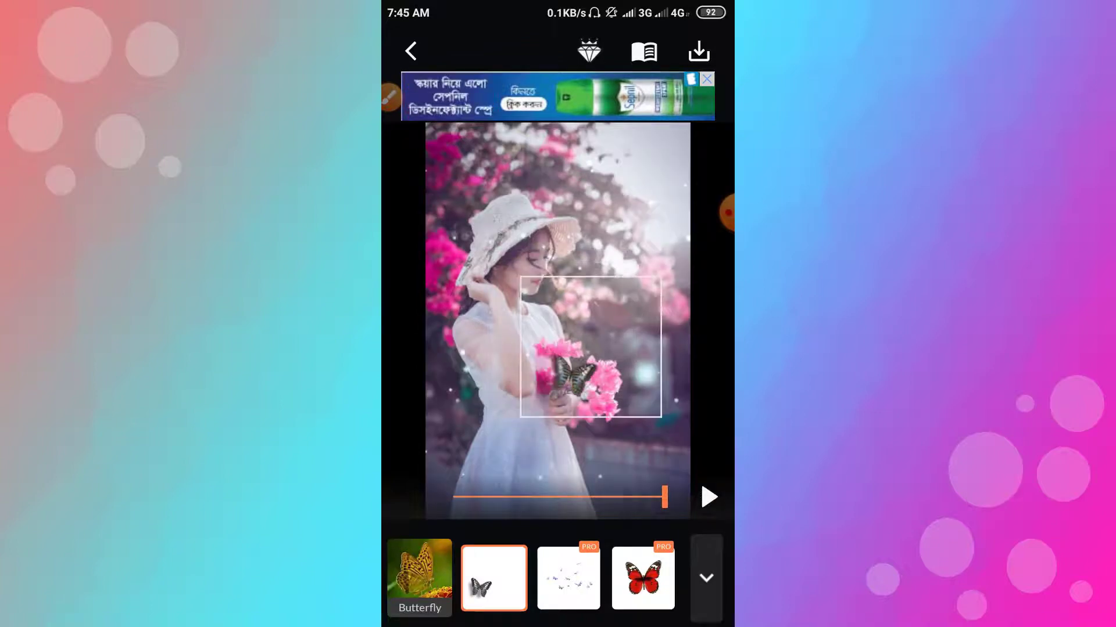
left_click_drag(590, 347, 614, 344)
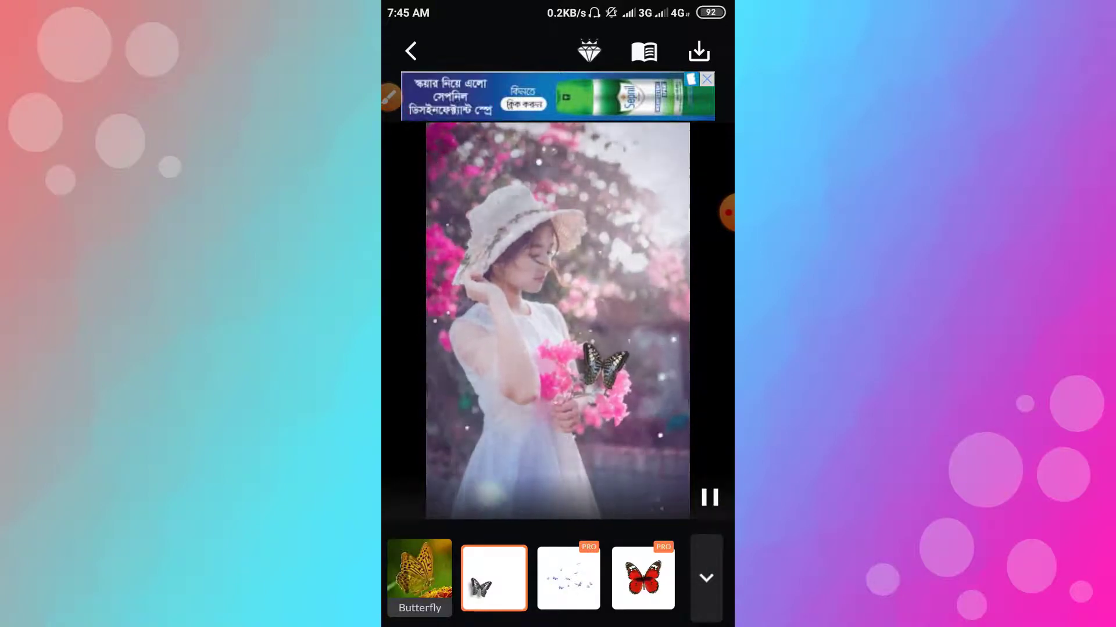
left_click(706, 578)
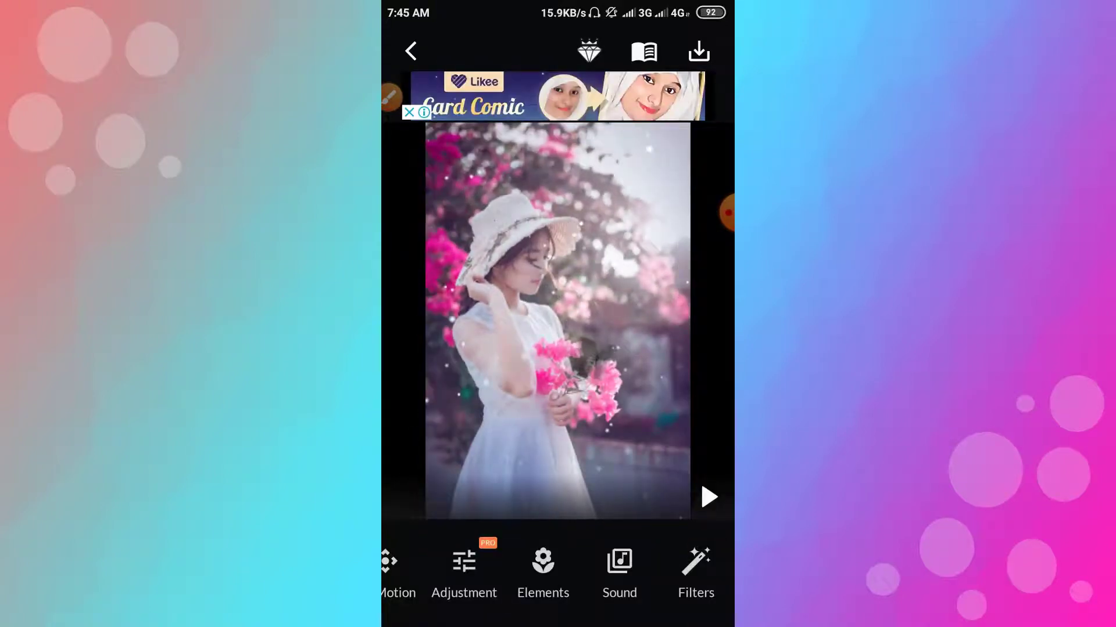
- Set a song from the phone as background music, trimmed to start near its beginning, after previewing it
left_click(619, 572)
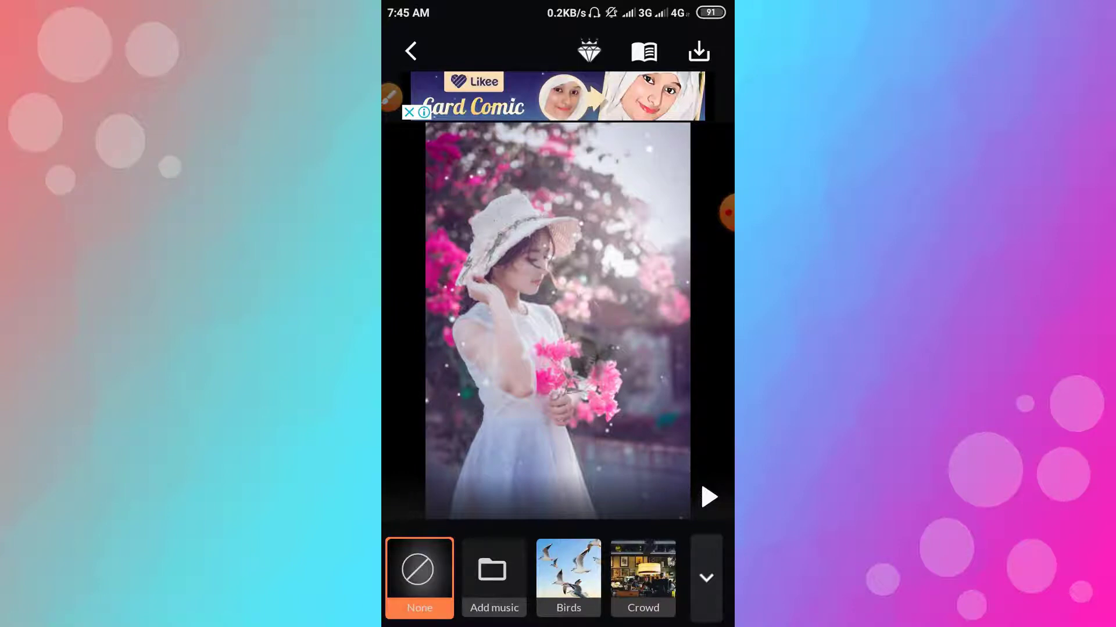
left_click(494, 578)
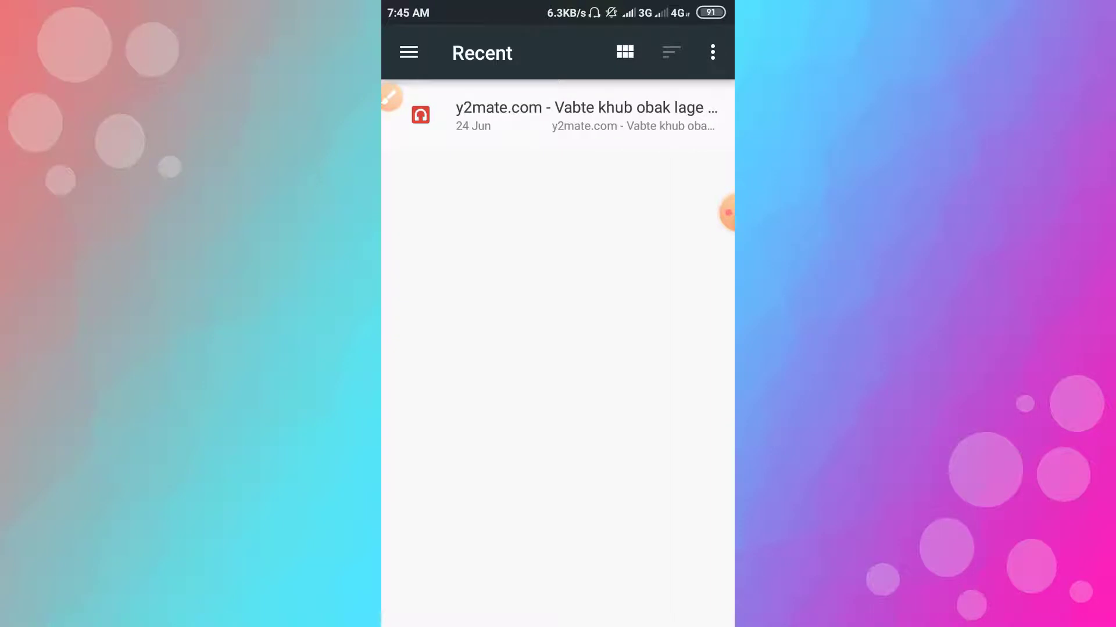
left_click(558, 116)
left_click_drag(556, 569, 455, 569)
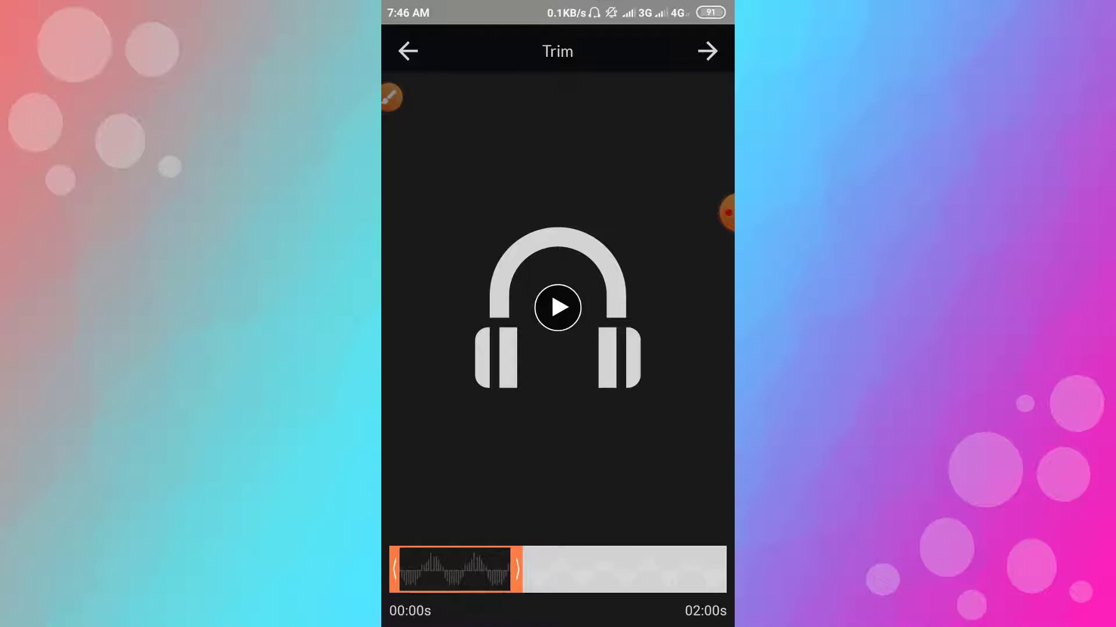
left_click(558, 307)
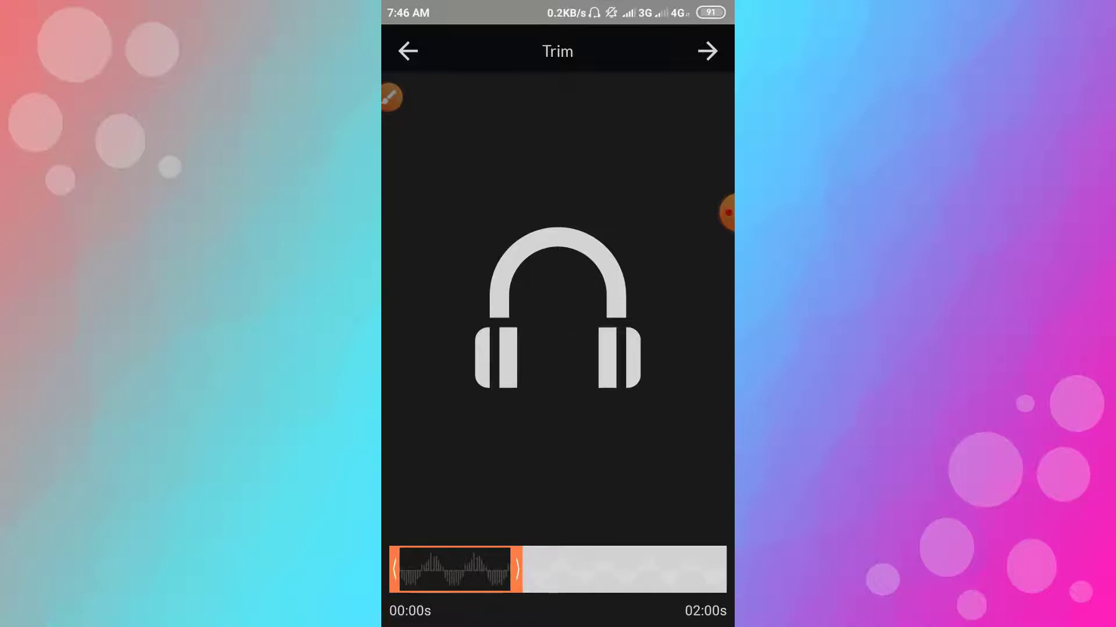
left_click(557, 308)
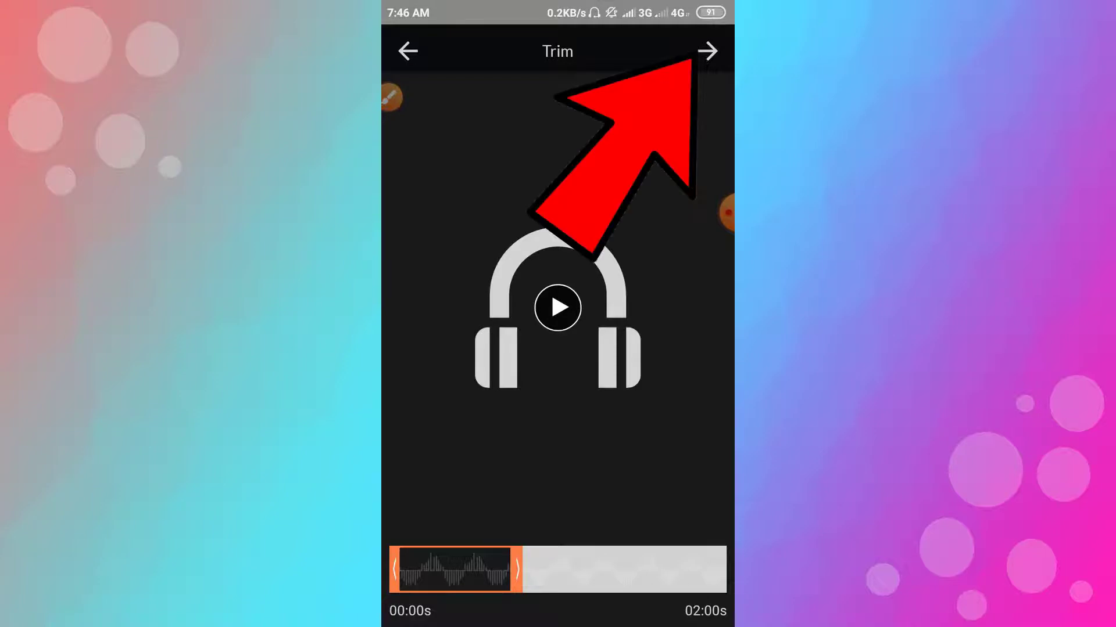
left_click(708, 51)
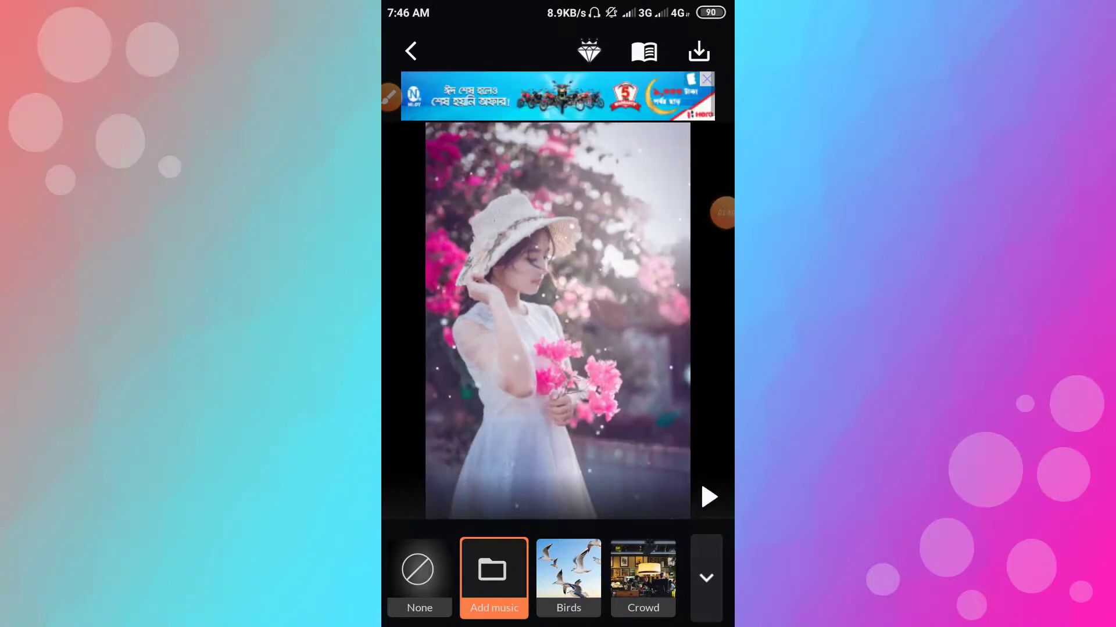
- Compare filters FL1 through FL5 and apply the brighter, pinker FL4 filter
left_click_drag(604, 575, 567, 575)
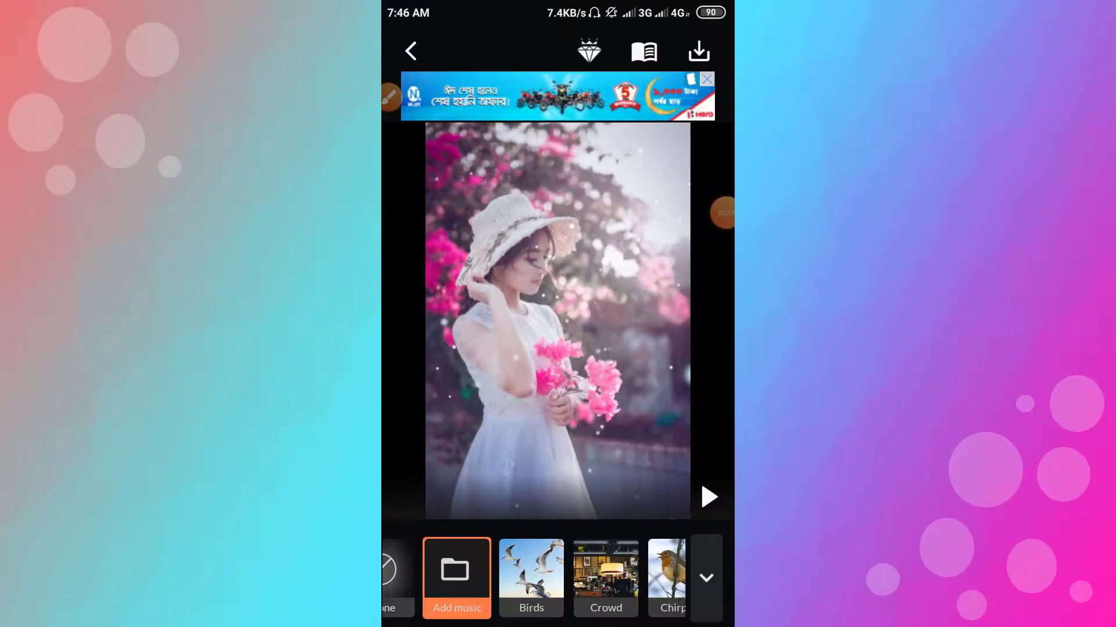
left_click(706, 578)
left_click(695, 572)
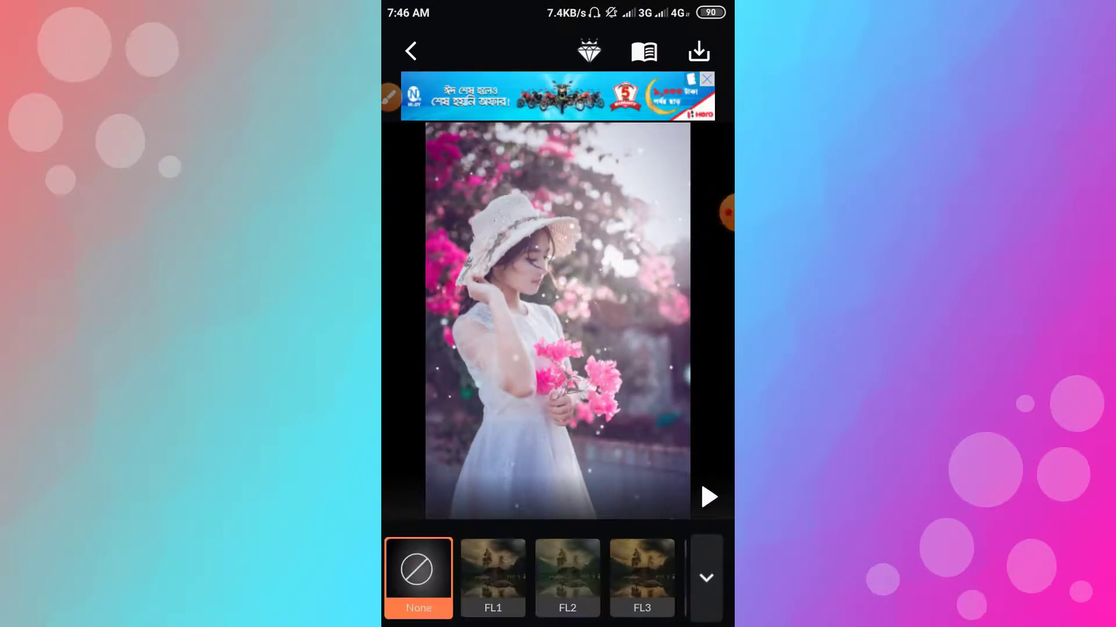
left_click(567, 575)
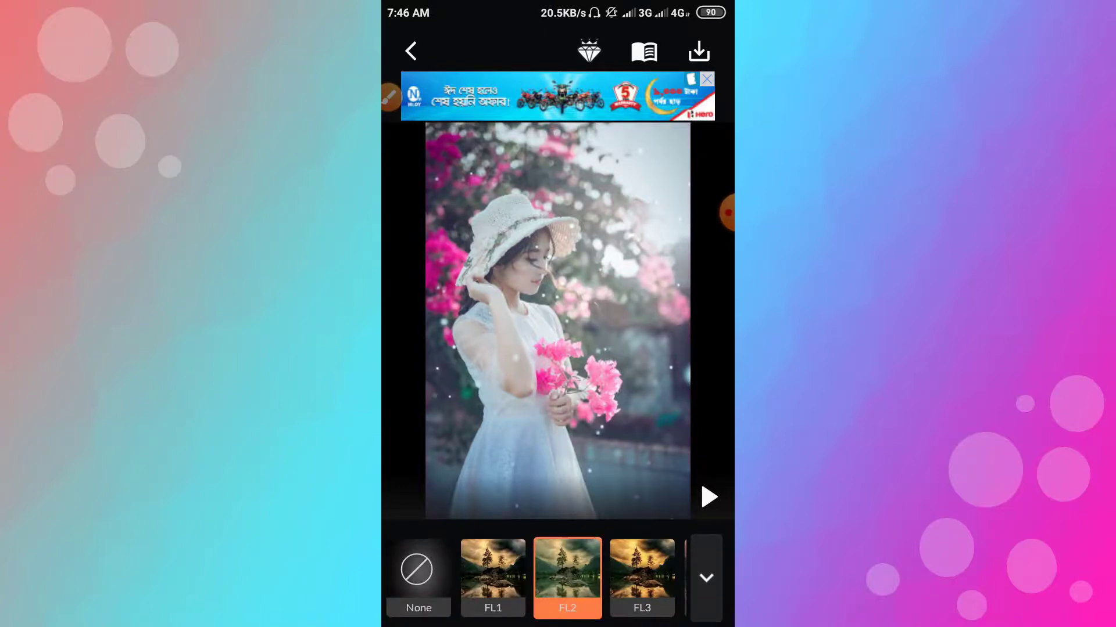
left_click(492, 575)
left_click(642, 575)
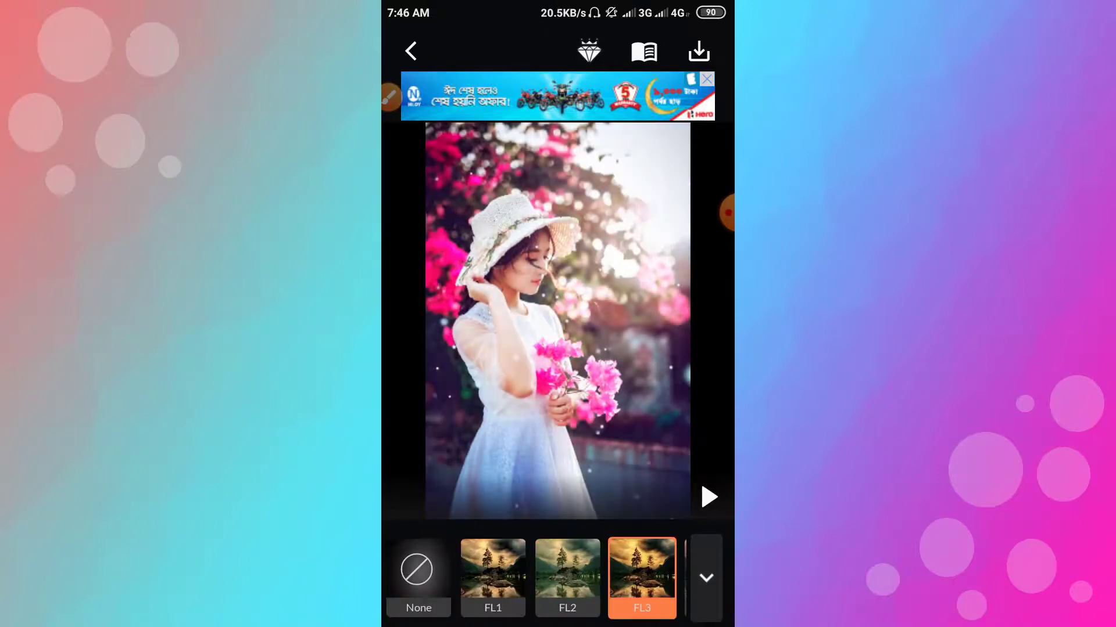
left_click(567, 575)
left_click(492, 575)
left_click_drag(581, 575, 468, 575)
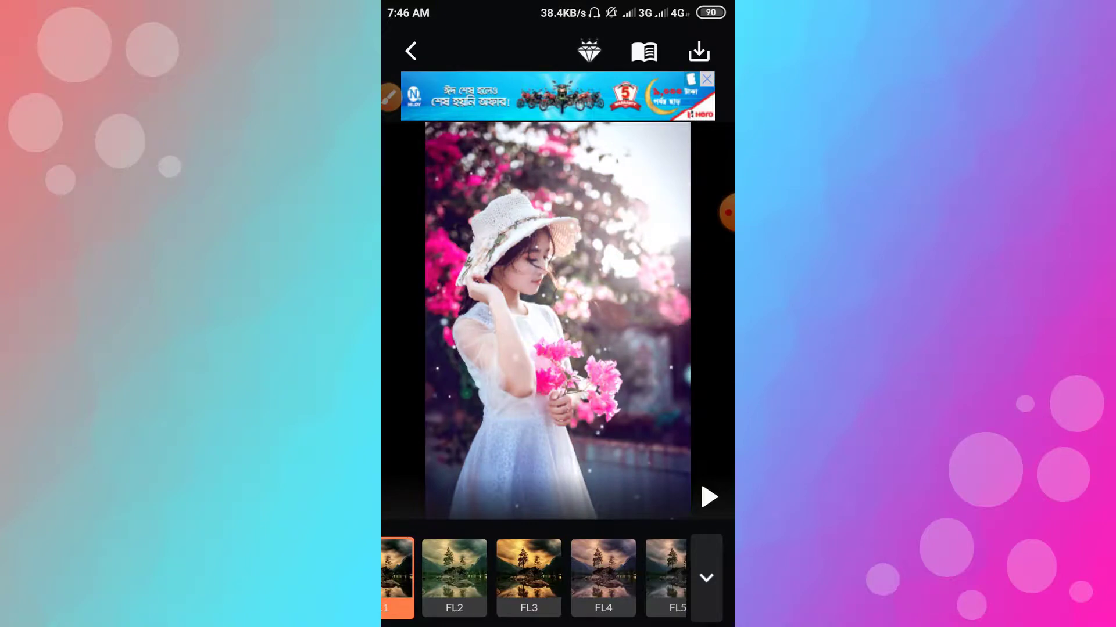
left_click(603, 576)
left_click(604, 575)
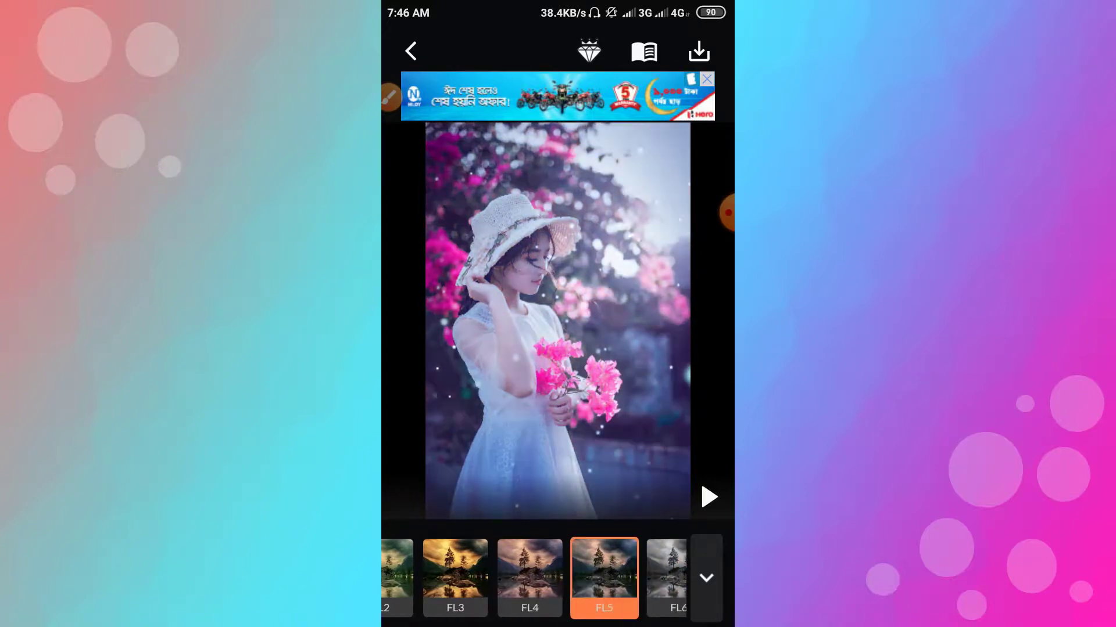
left_click(529, 575)
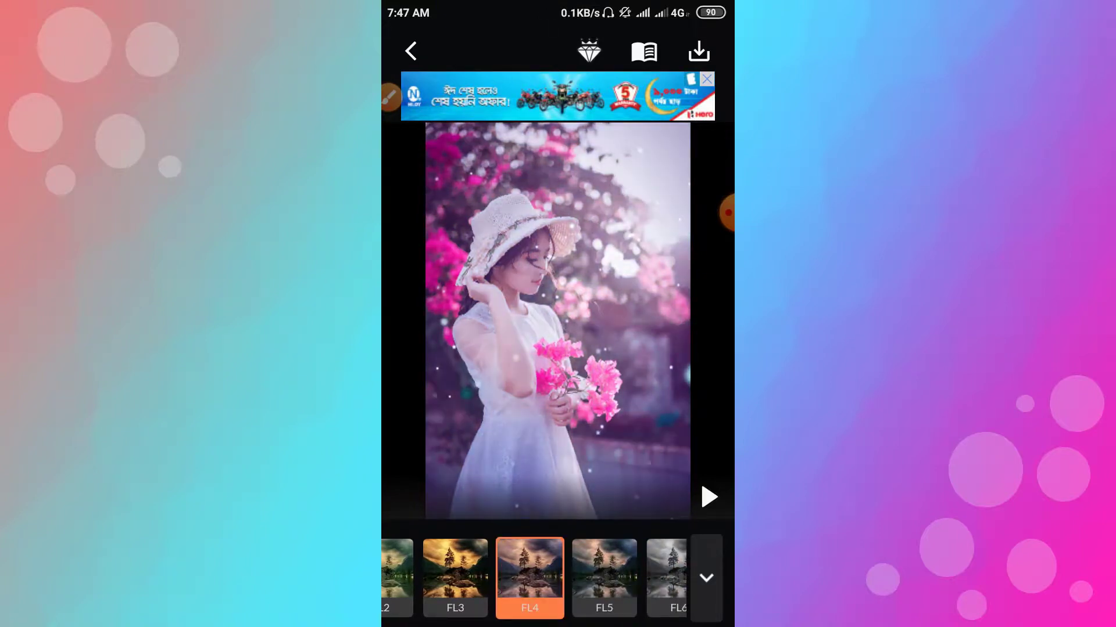
- Preview the animation with FL4 applied, then return to the main tools
left_click(708, 497)
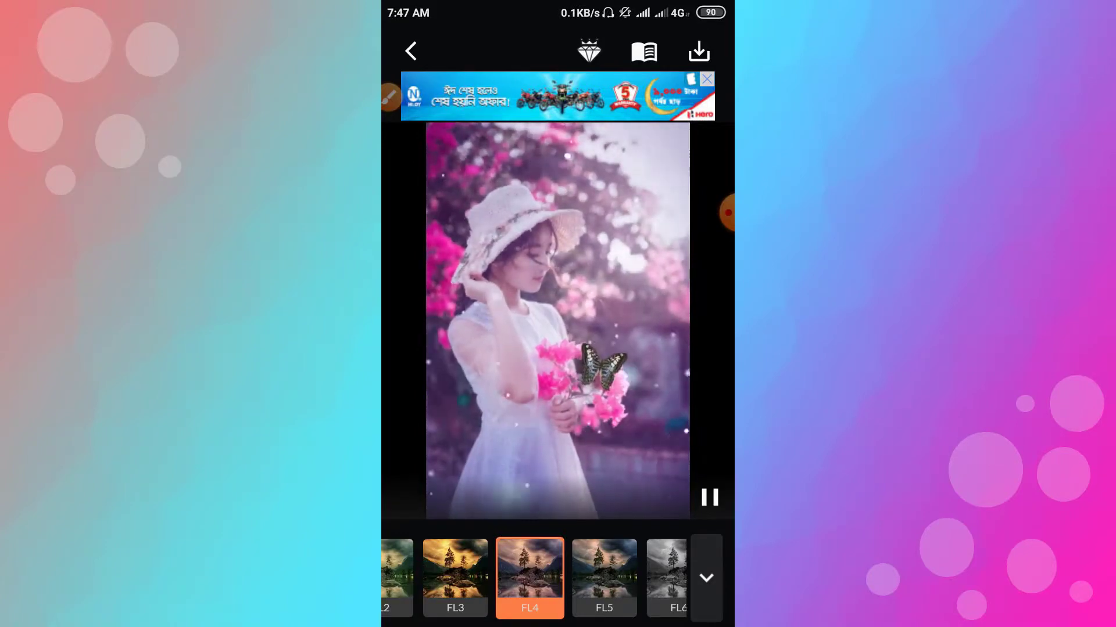
left_click(709, 498)
left_click(706, 578)
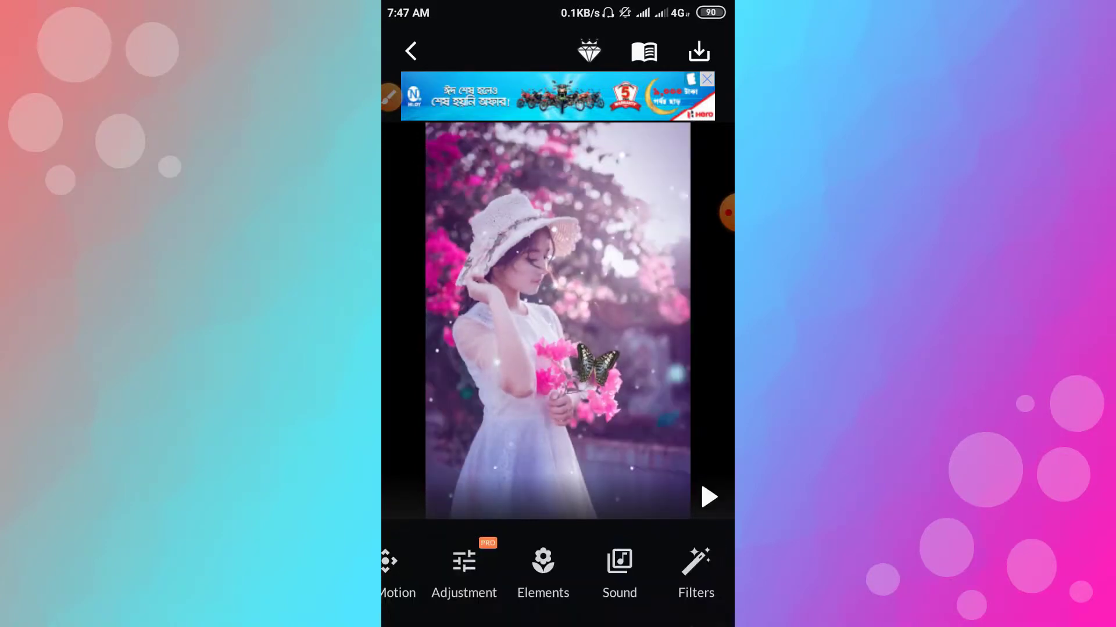
left_click_drag(465, 563, 726, 564)
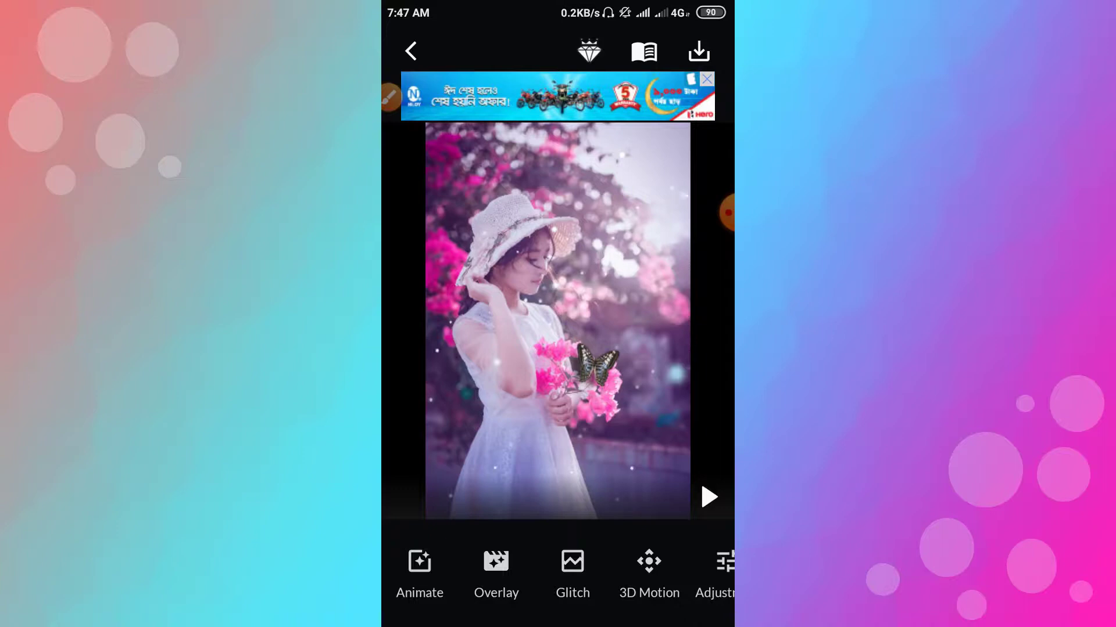
- Export the animation as a 48-second, 480p video and wait for rendering to finish
left_click(698, 51)
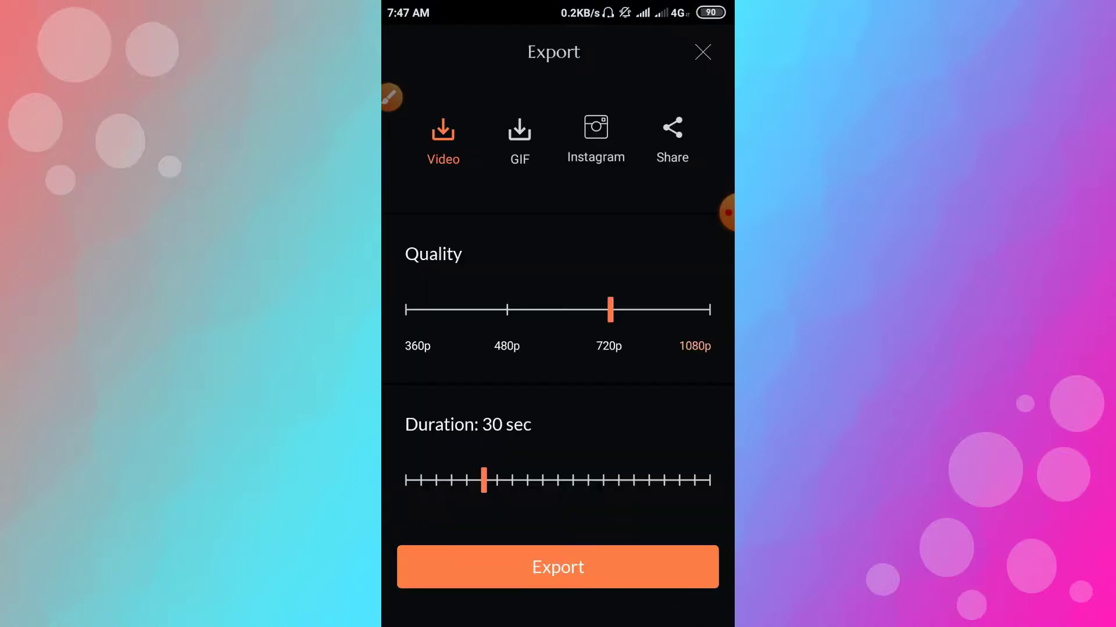
mouse_move(484, 479)
left_mouse_down()
mouse_move(697, 479)
mouse_move(528, 480)
left_mouse_up()
mouse_move(610, 310)
left_mouse_down()
mouse_move(509, 309)
mouse_move(611, 310)
left_mouse_up()
left_click(558, 567)
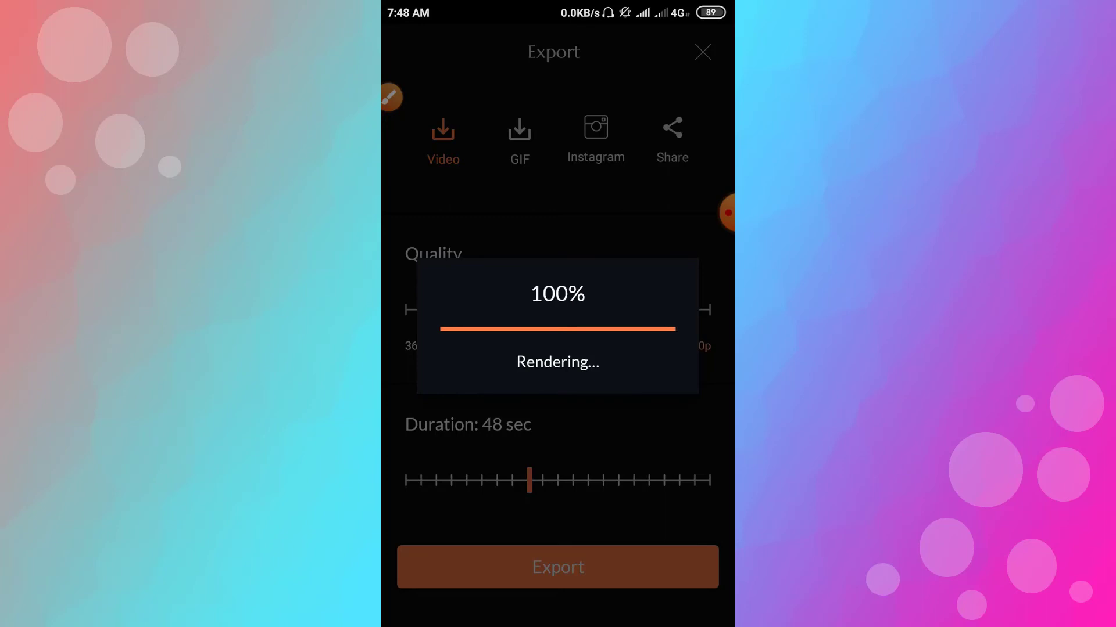
left_click(726, 213)
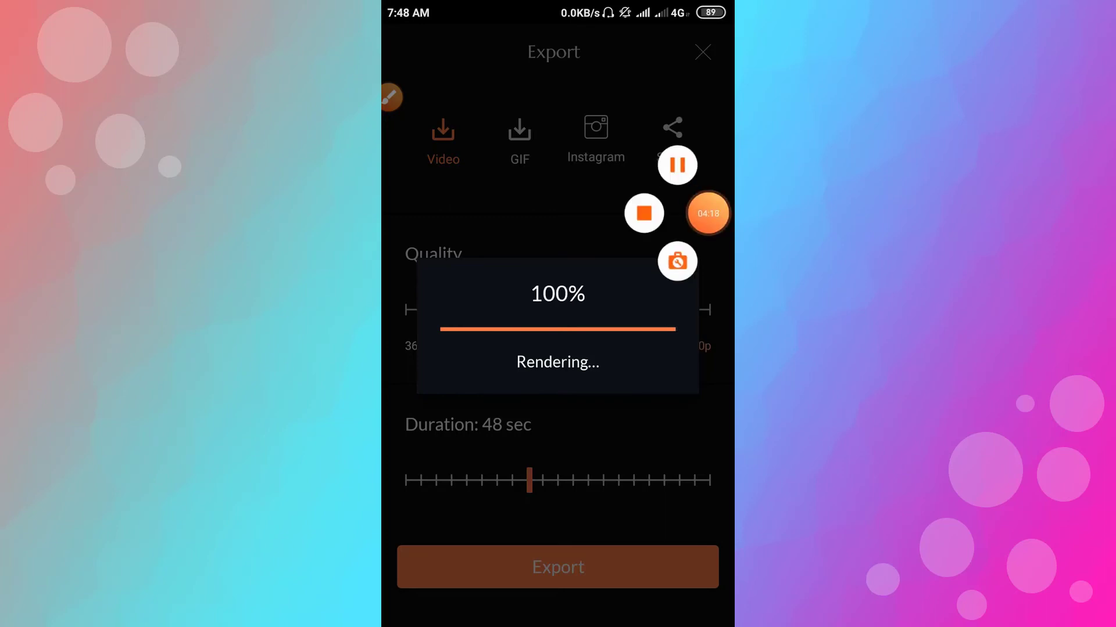